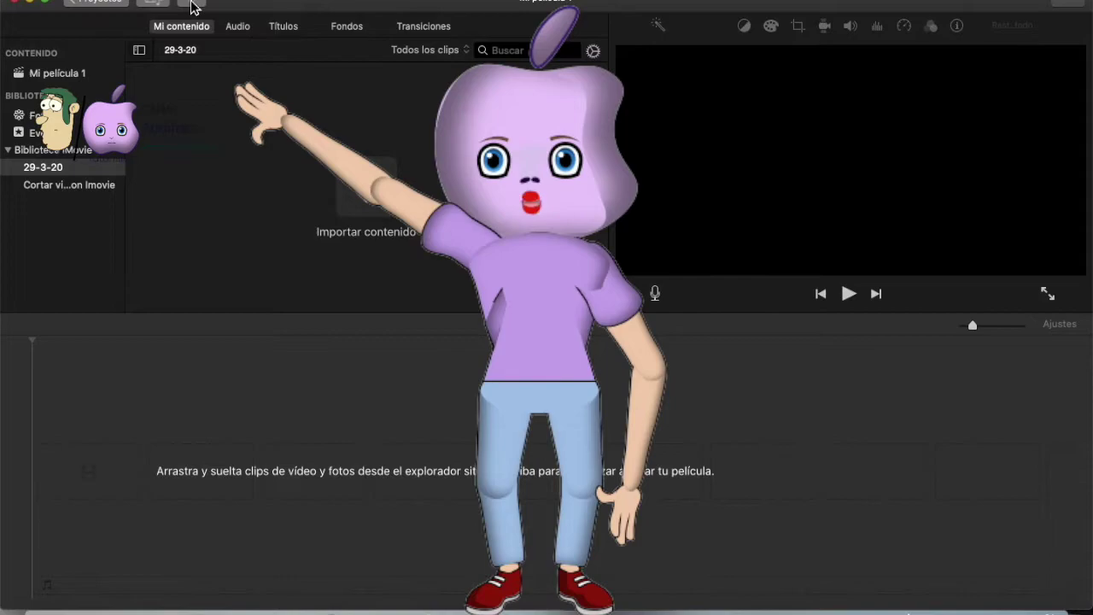
# Import Naturaleza.mp4 from the home folder's Descargas folder into the 29-3-20 event.
pyautogui.click(193, 3)
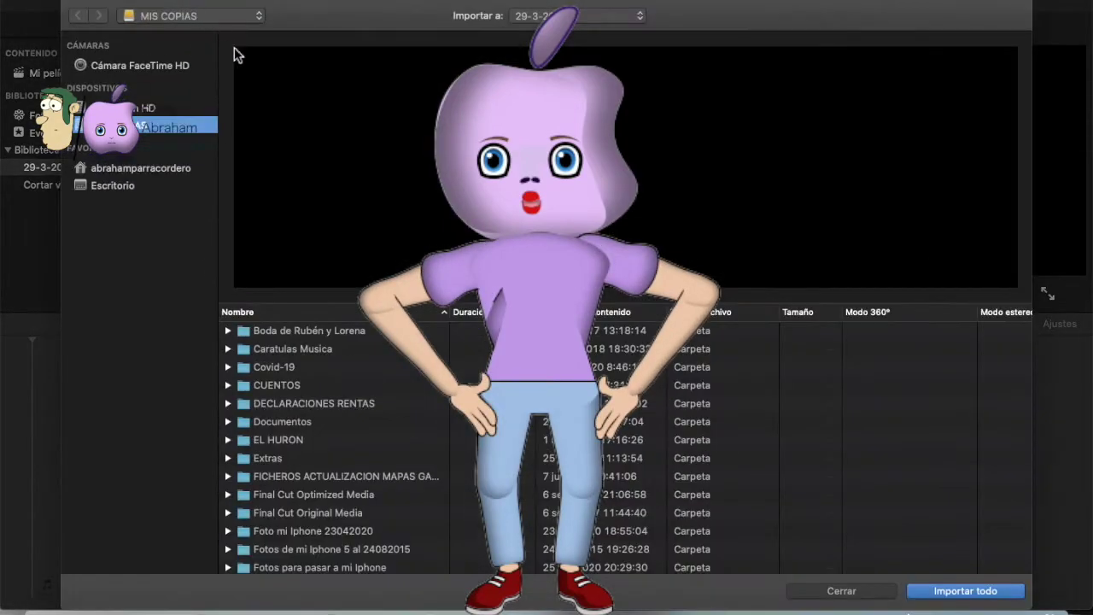
pyautogui.click(135, 171)
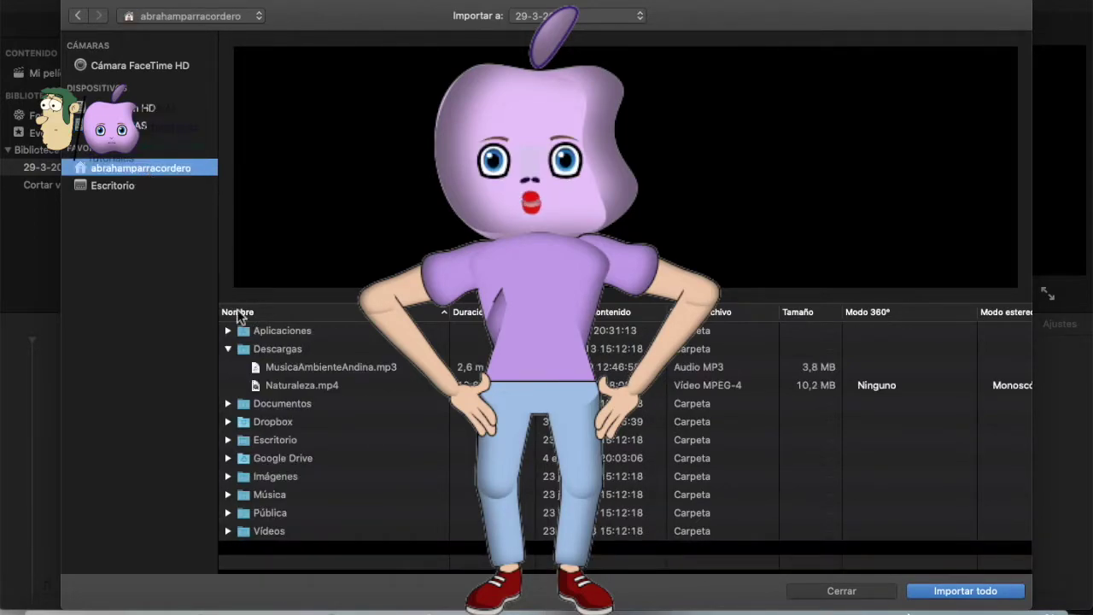
pyautogui.click(299, 387)
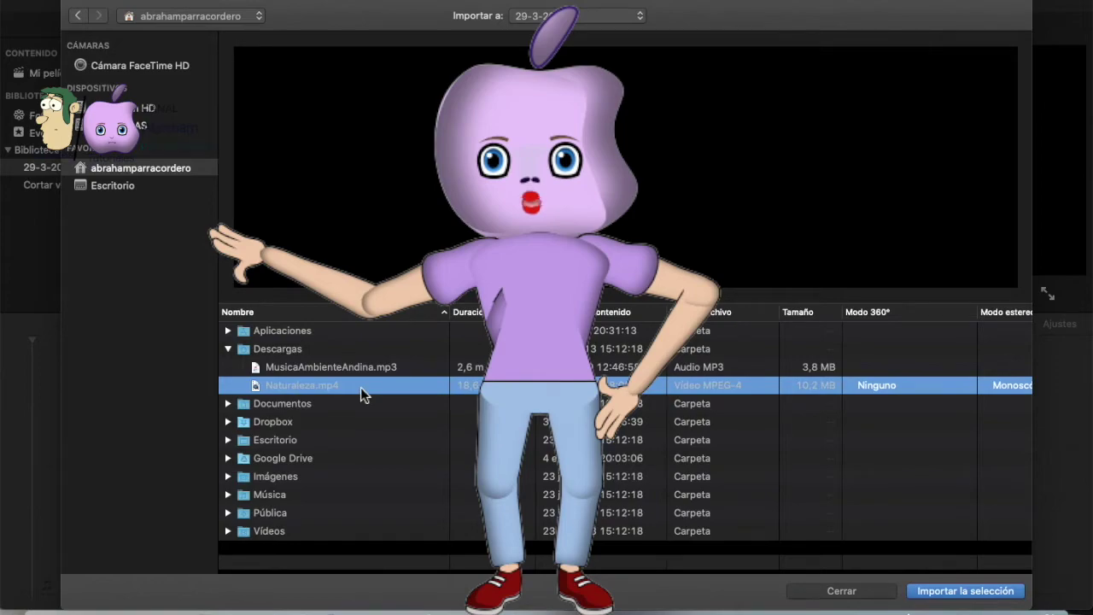
pyautogui.press('Return')
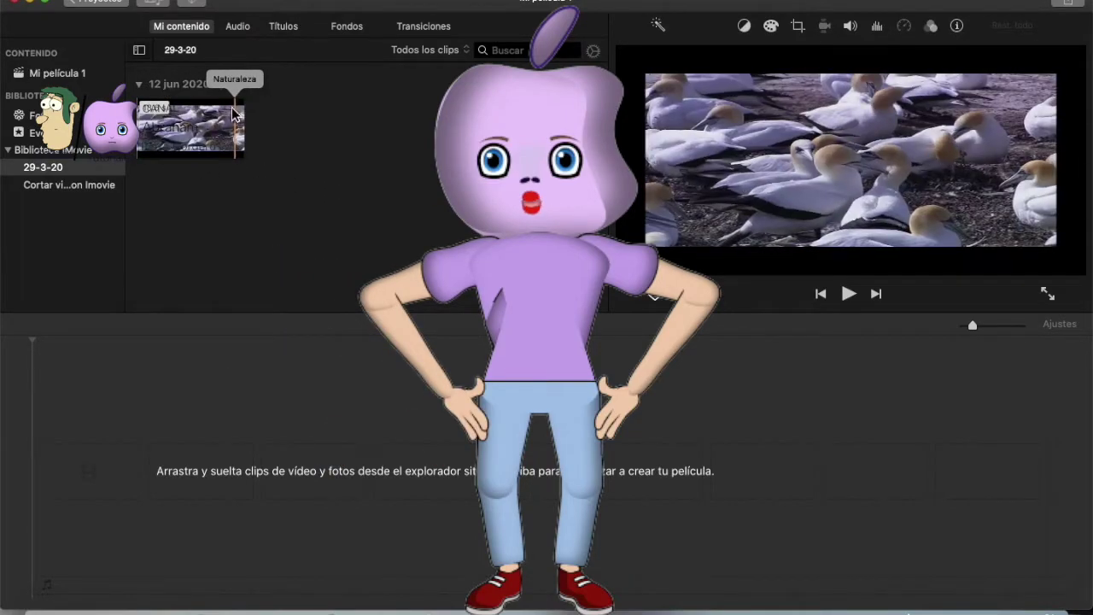
# Add the Naturaleza clip to the start of the empty timeline and detach its audio from the video.
pyautogui.click(184, 130)
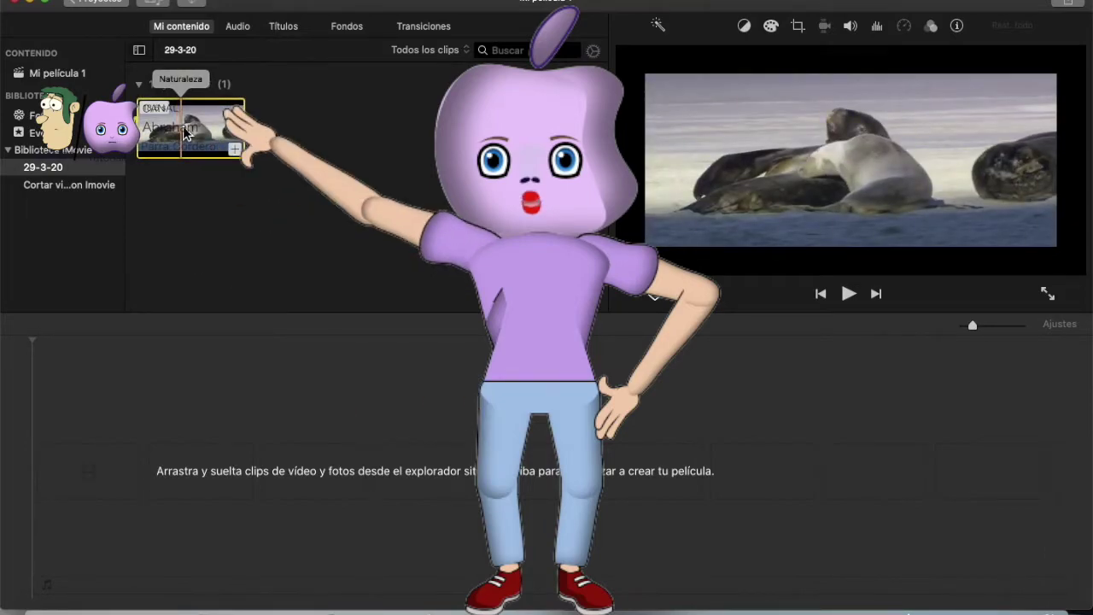
pyautogui.moveTo(184, 130); pyautogui.dragTo(57, 482)
pyautogui.click(143, 475)
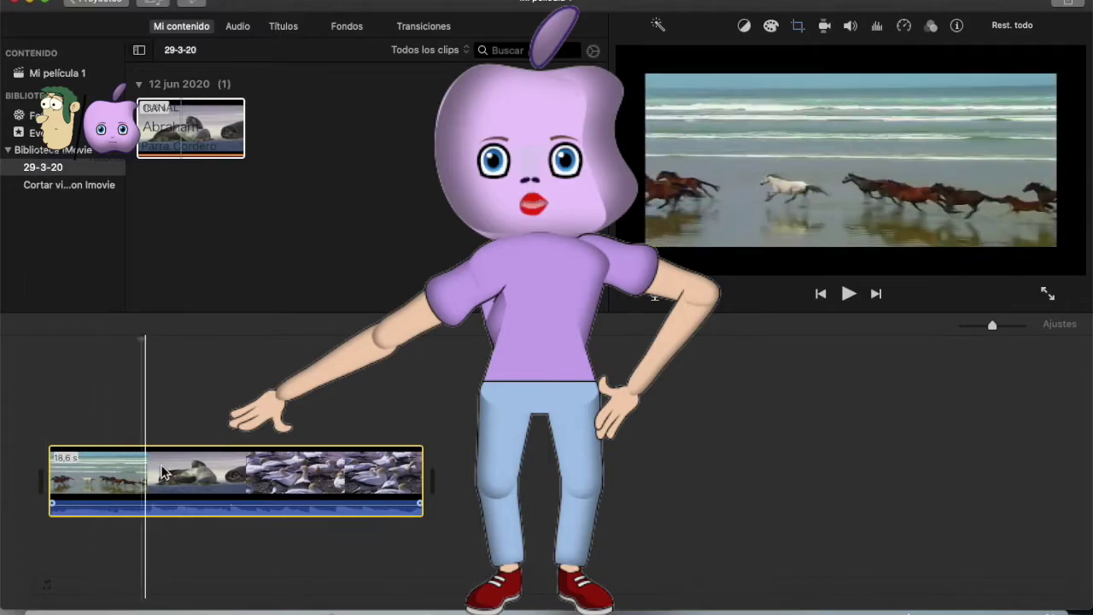
pyautogui.rightClick(166, 470)
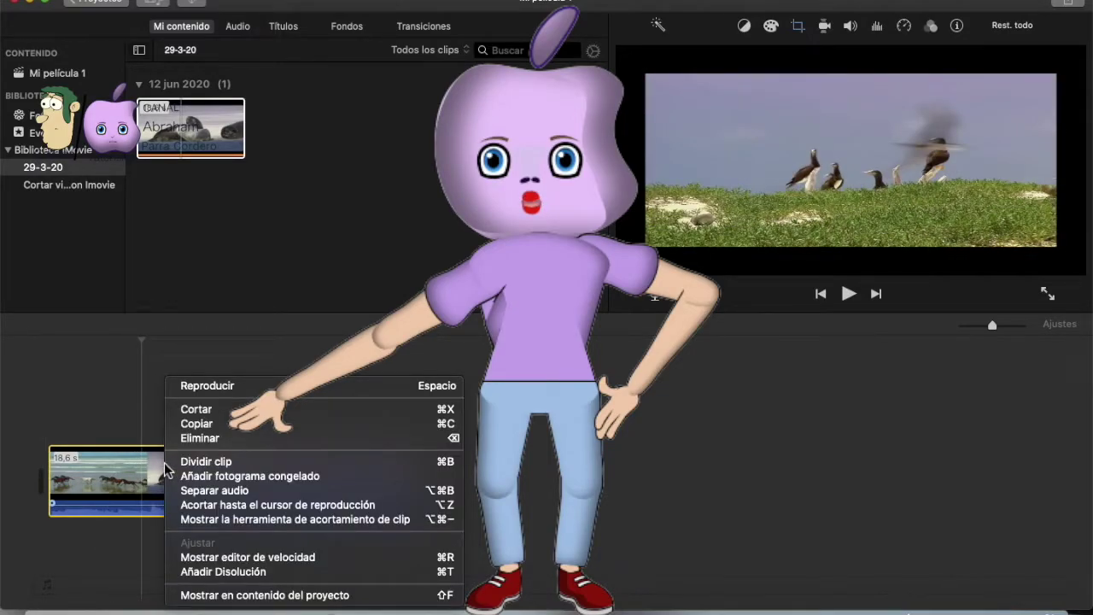
pyautogui.click(214, 490)
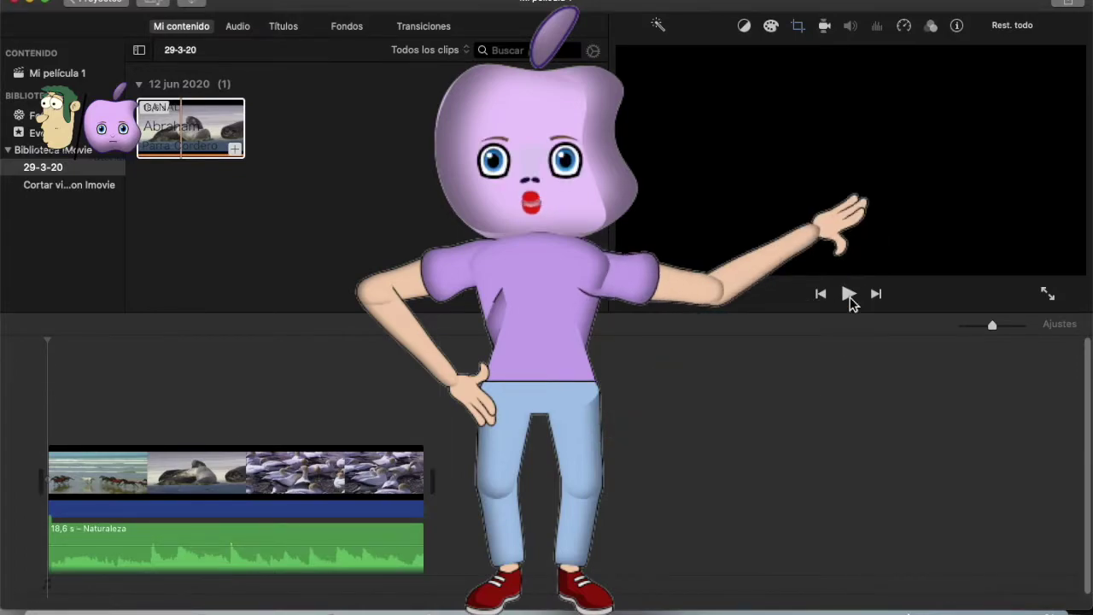
# Delete the detached Naturaleza audio from the timeline, playing the movie before and after to compare the sound.
pyautogui.click(849, 295)
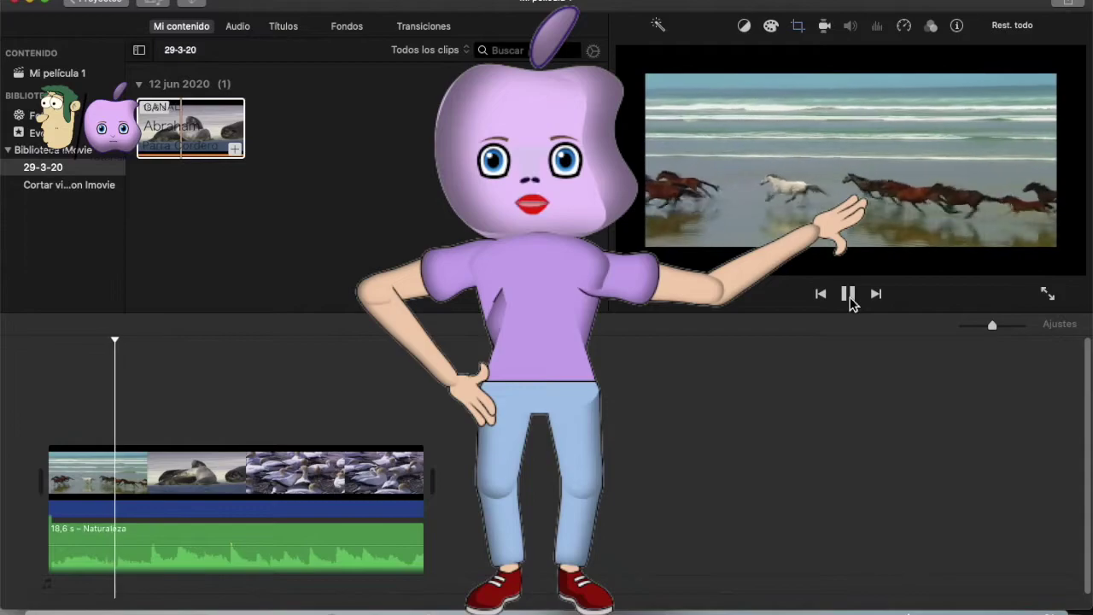
pyautogui.click(850, 297)
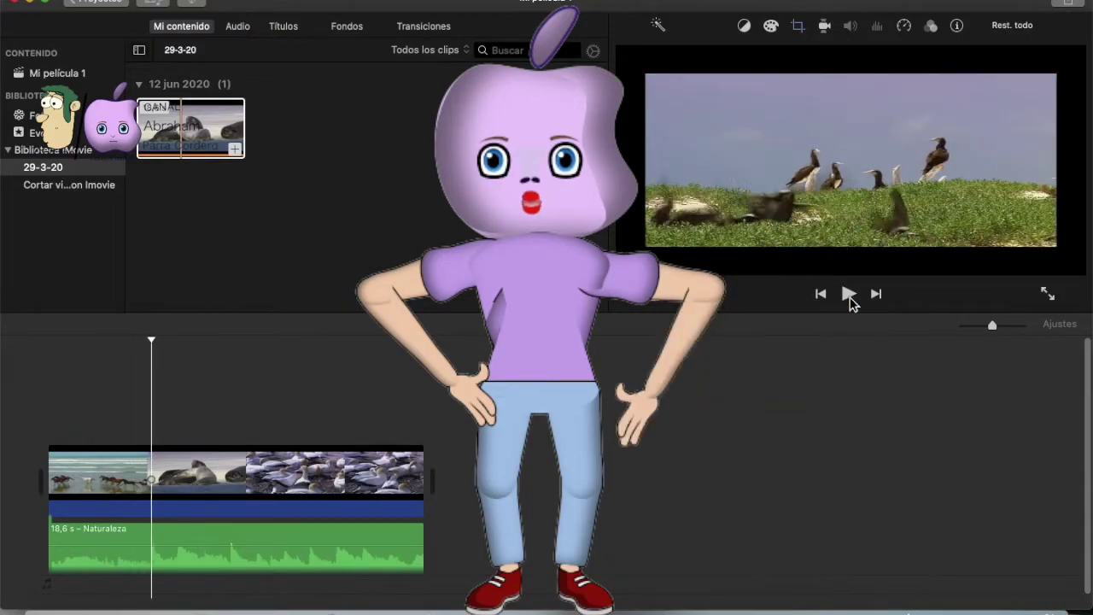
pyautogui.click(38, 412)
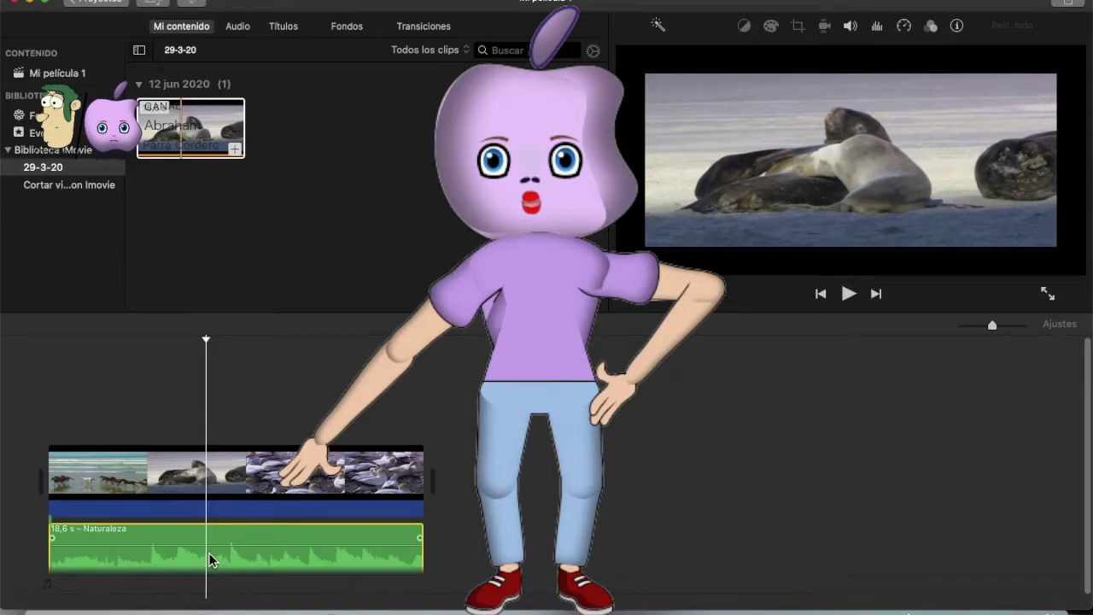
pyautogui.press('Delete')
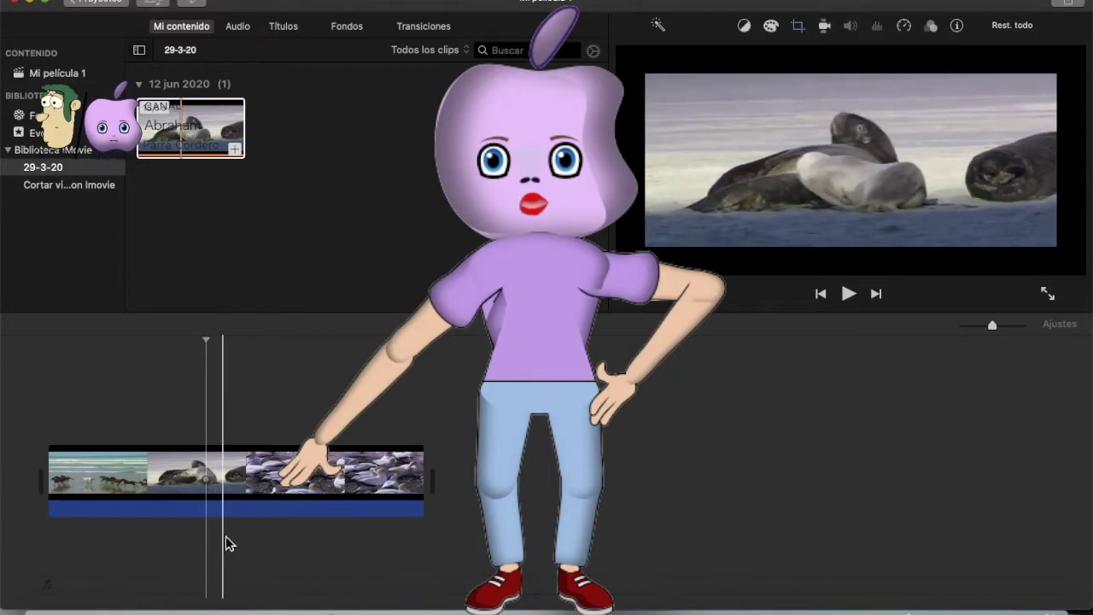
pyautogui.click(849, 294)
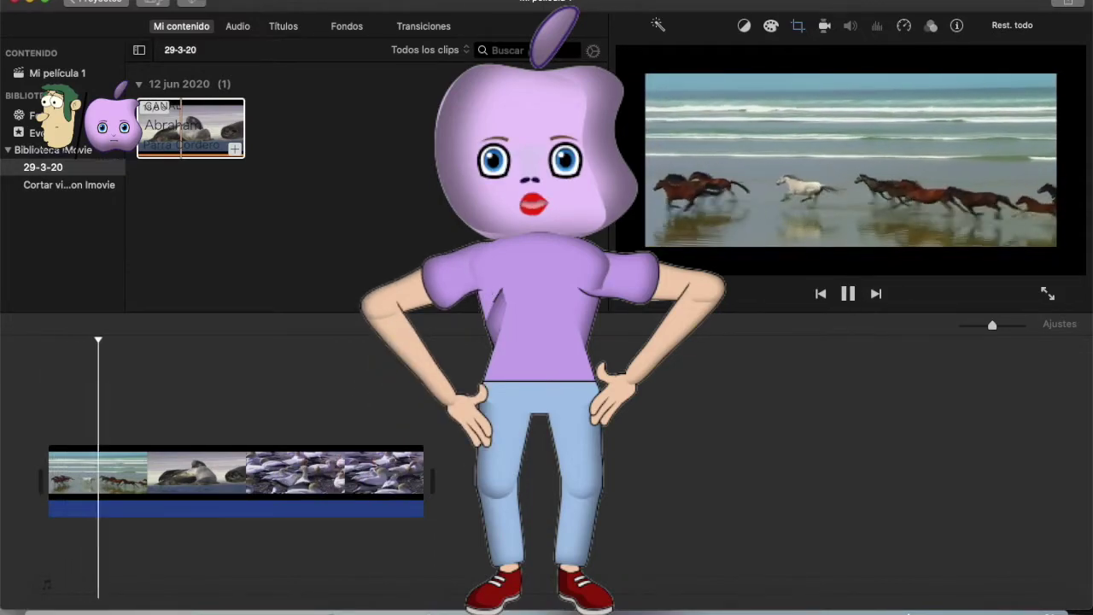
pyautogui.click(850, 299)
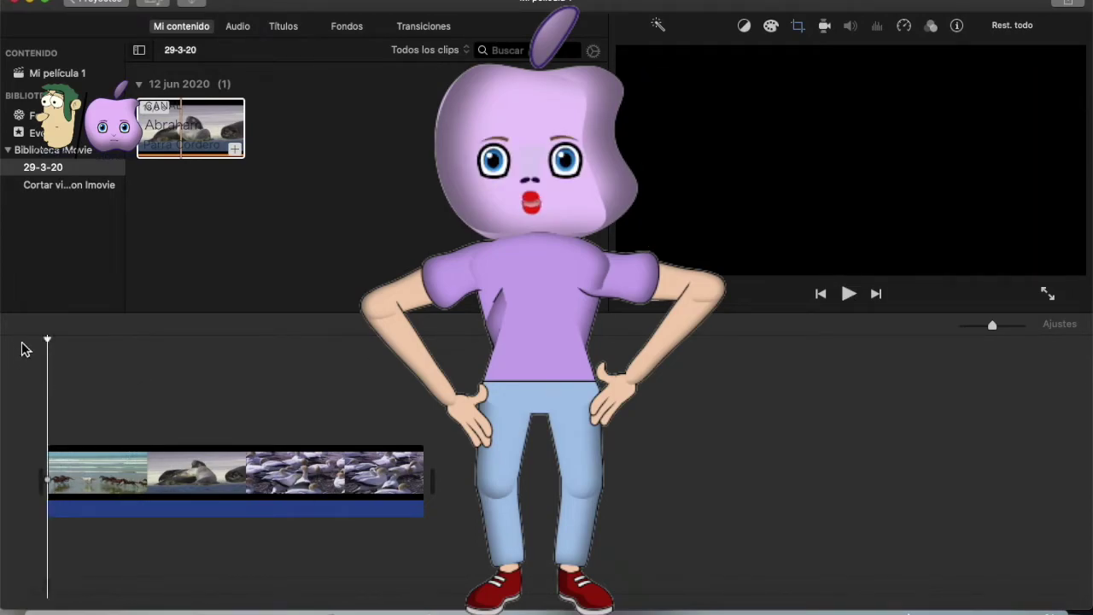
# Browse the Sintonías sound effects and audition Aires de grandeza (corta) and Acuarela (mediana).
pyautogui.click(239, 27)
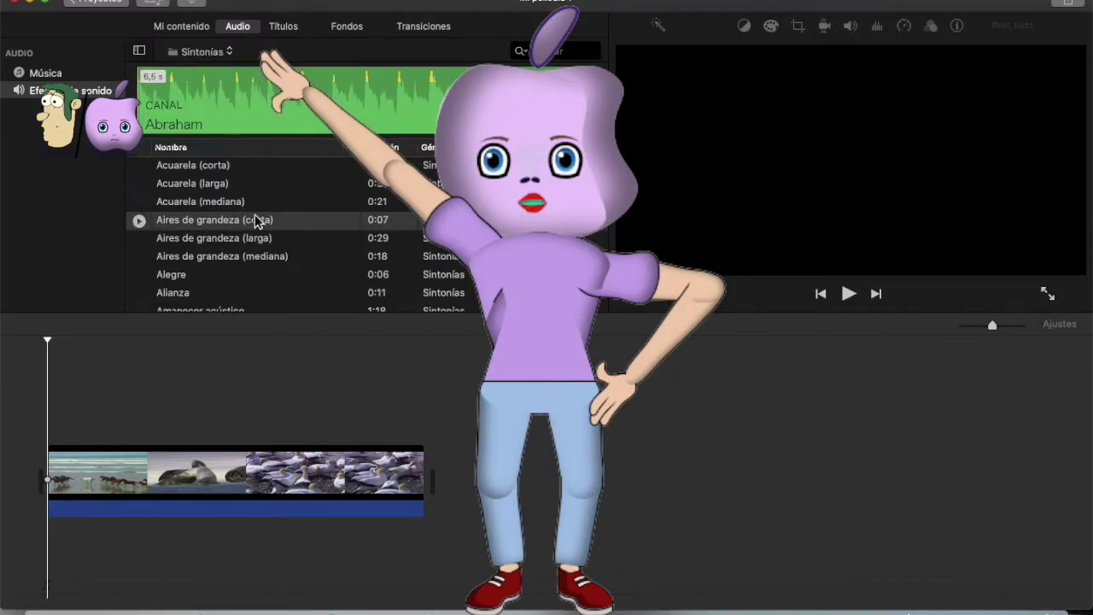
pyautogui.click(231, 53)
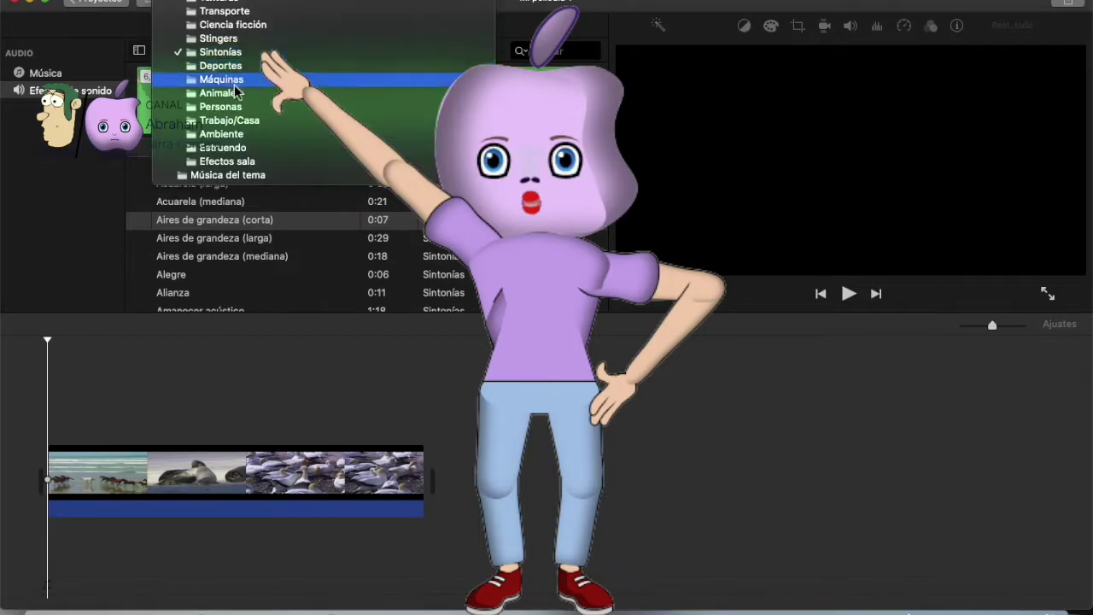
pyautogui.click(224, 52)
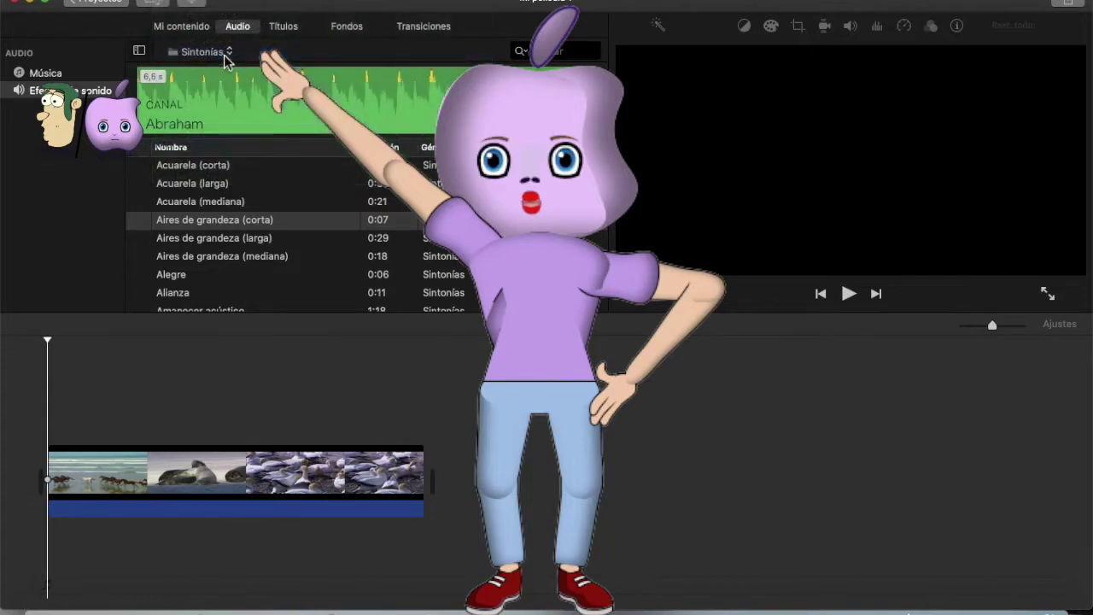
pyautogui.click(162, 220)
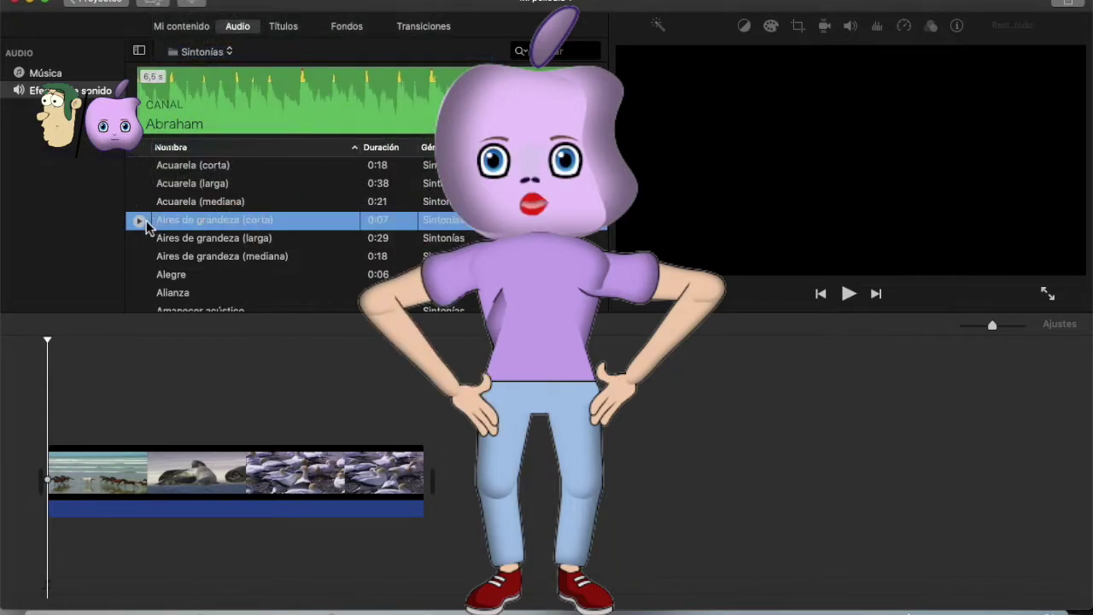
pyautogui.click(139, 221)
pyautogui.click(140, 221)
pyautogui.click(139, 203)
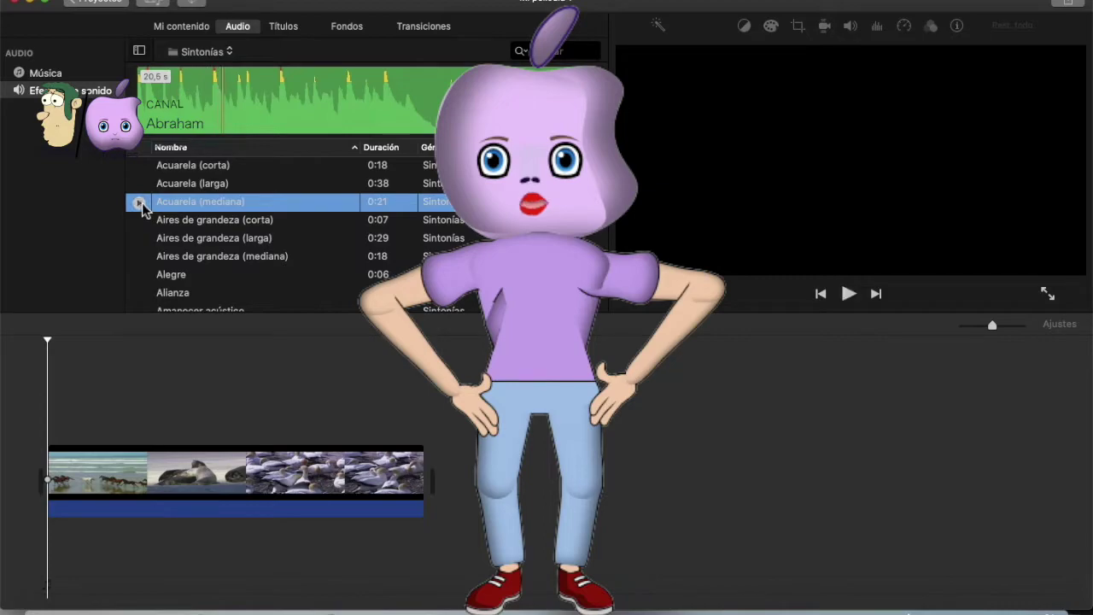
# Place the Acuarela (mediana) sound effect below the video from its start and trim it to 18.4 s, near the video's end.
pyautogui.click(275, 101)
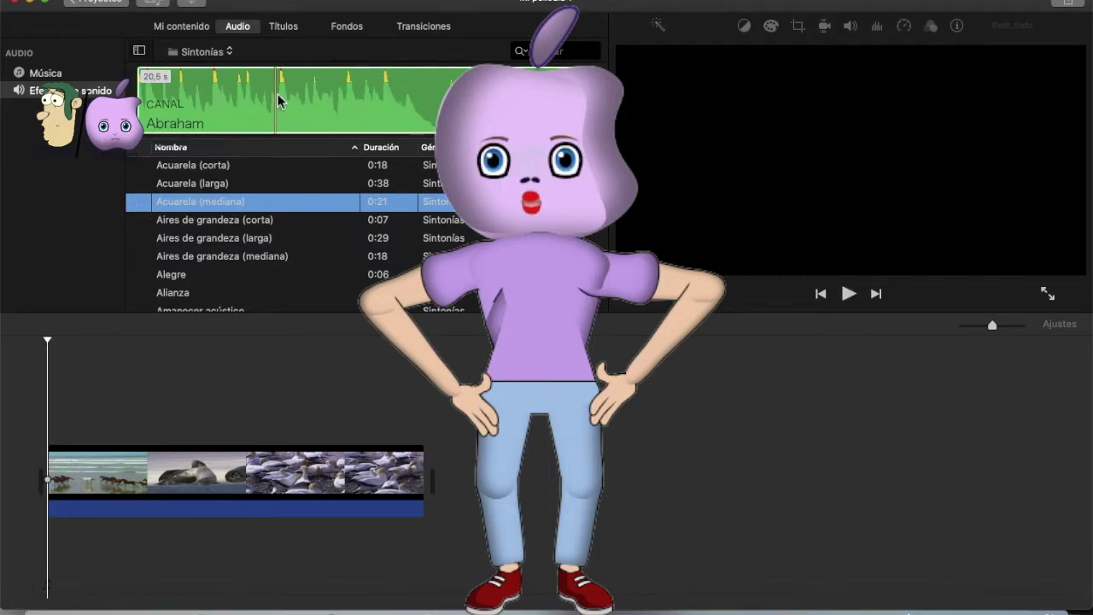
pyautogui.moveTo(282, 201); pyautogui.dragTo(50, 548)
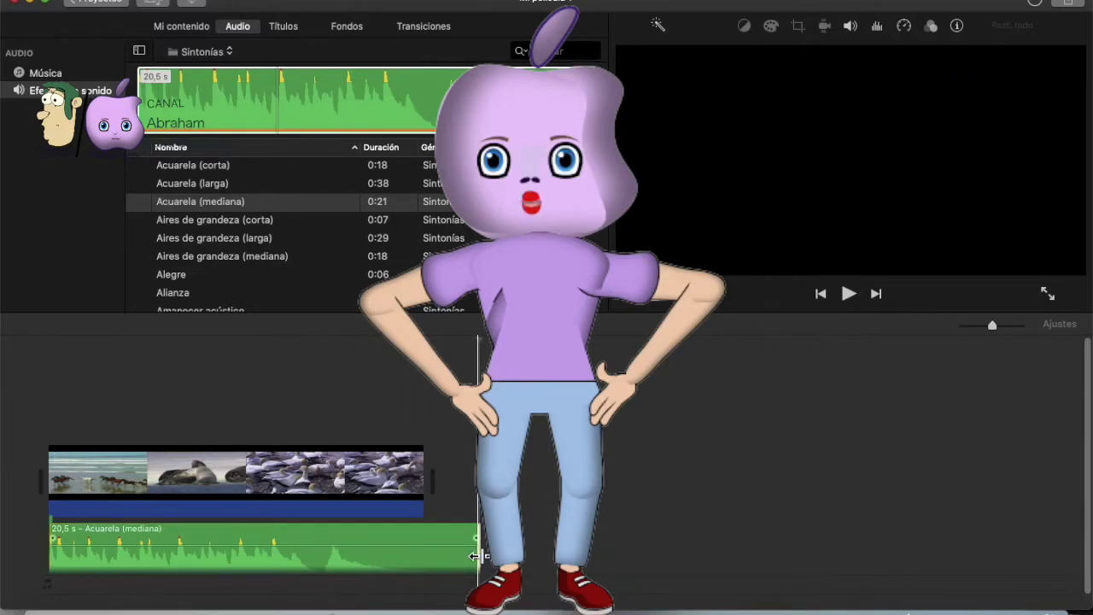
pyautogui.moveTo(476, 556); pyautogui.dragTo(422, 563)
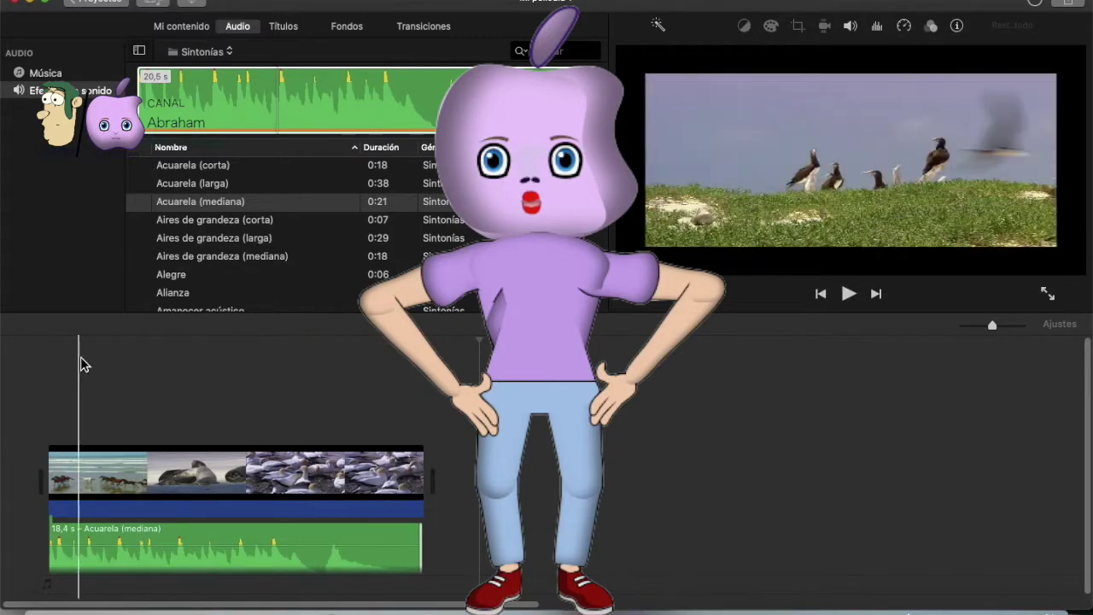
# Play the movie from the beginning to check the Acuarela (mediana) soundtrack against the video.
pyautogui.click(54, 354)
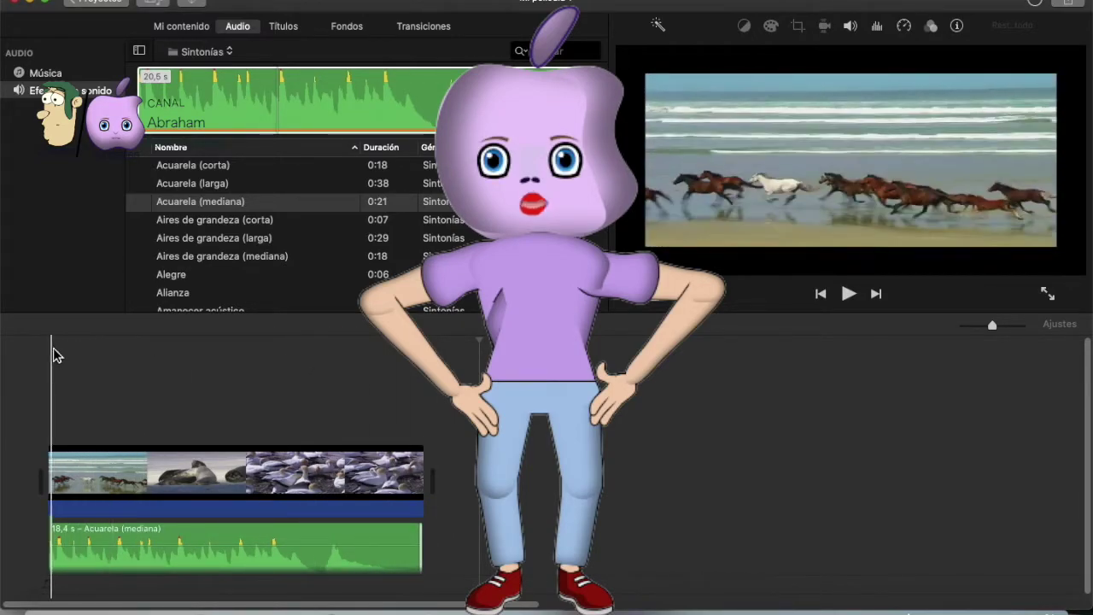
pyautogui.click(849, 294)
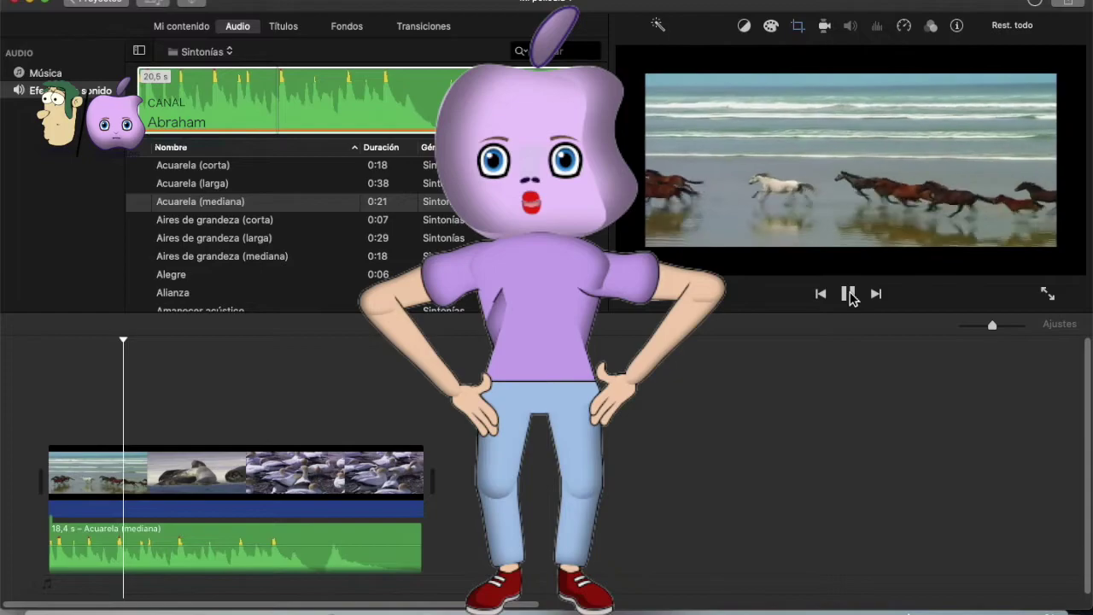
pyautogui.click(849, 293)
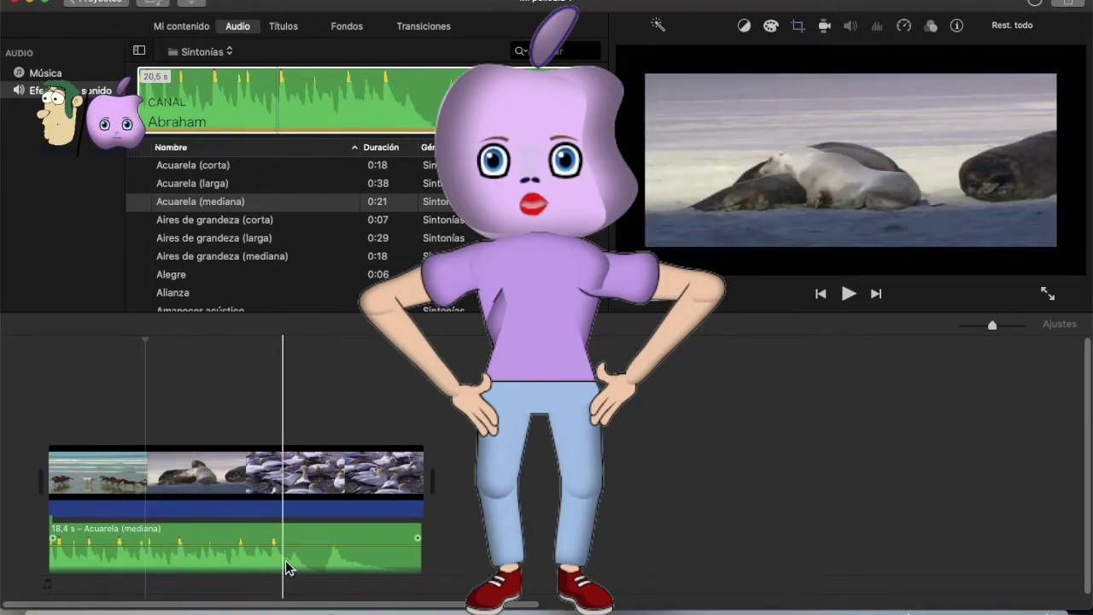
# Delete the Acuarela (mediana) audio clip from the timeline.
pyautogui.click(291, 566)
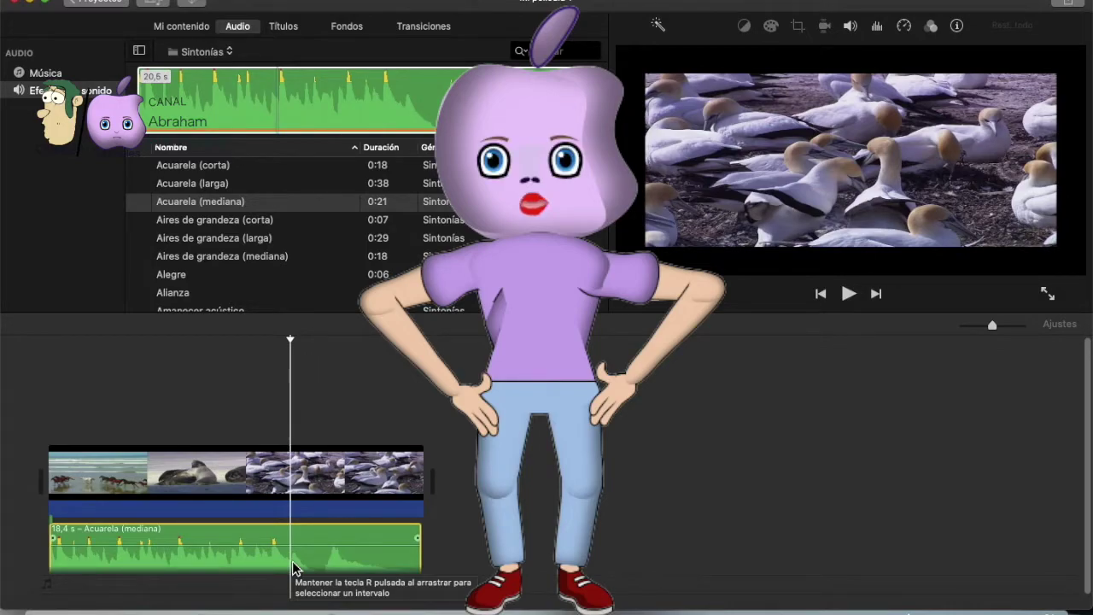
pyautogui.press('Delete')
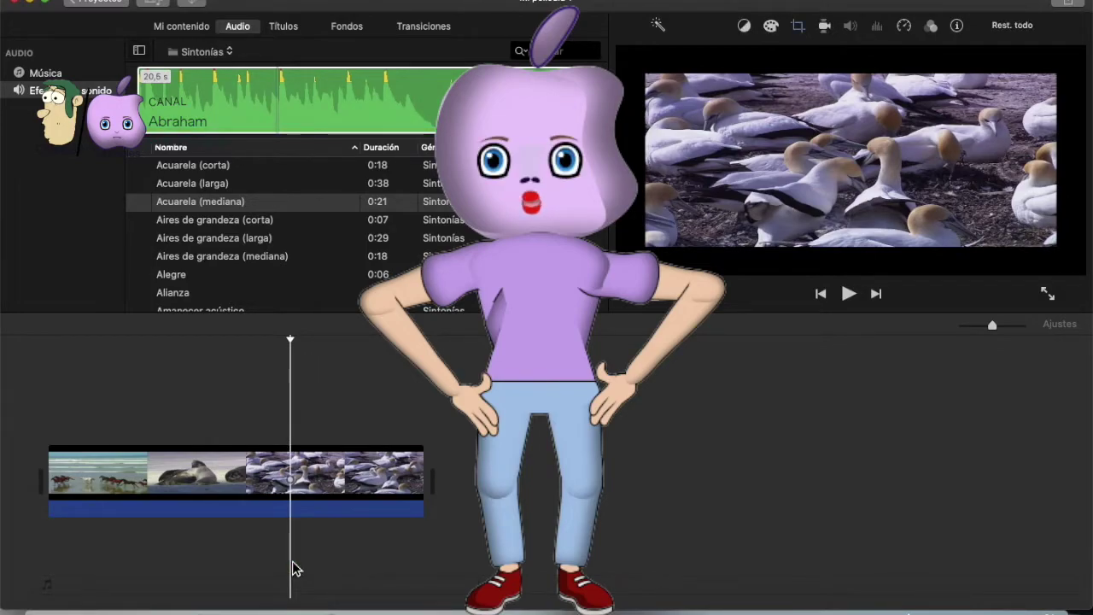
# Return the playhead to the start of the video and import MusicaAmbienteAndina.mp3 from Descargas into the 29-3-20 event.
pyautogui.click(176, 32)
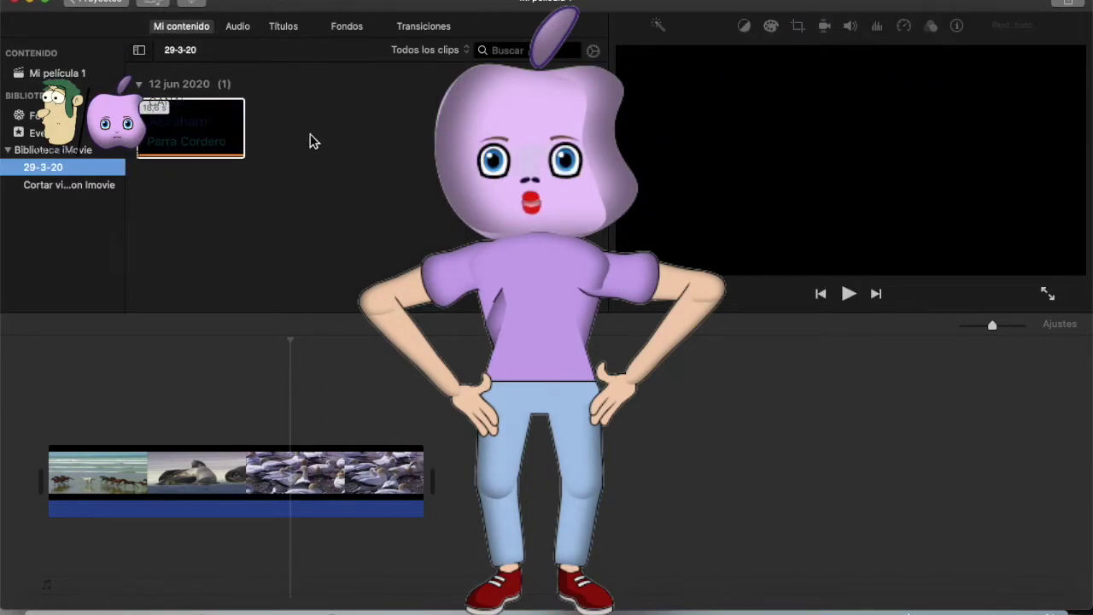
pyautogui.click(47, 386)
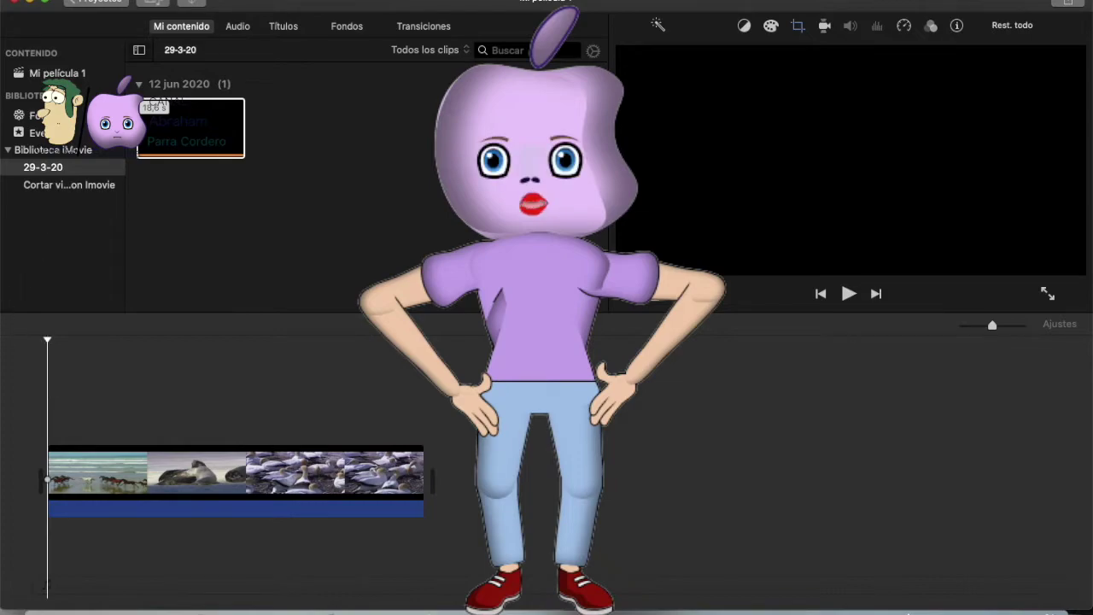
pyautogui.click(196, 4)
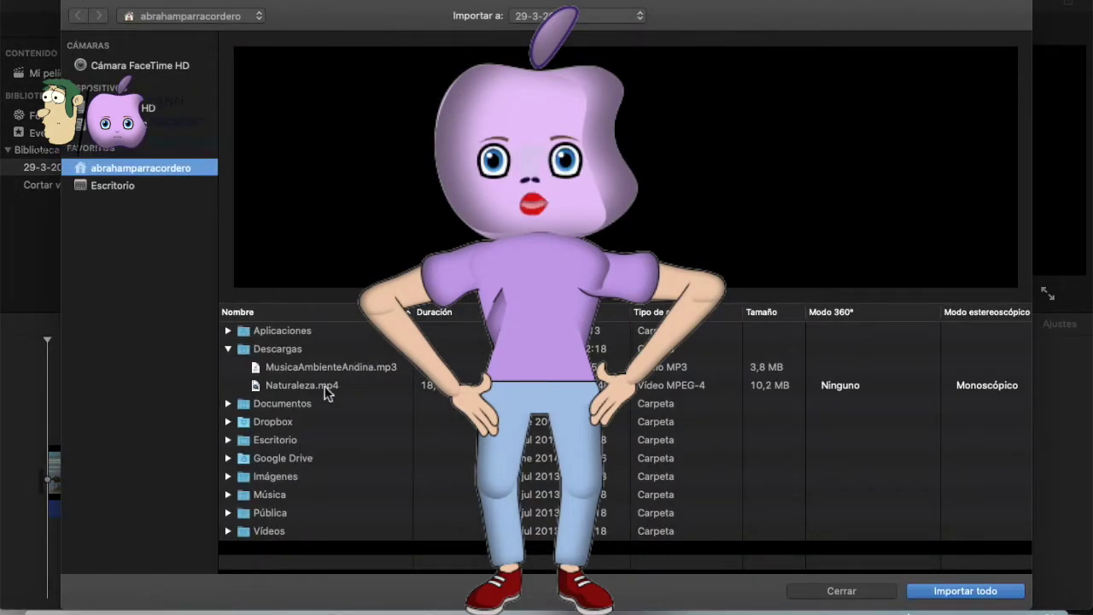
pyautogui.click(321, 369)
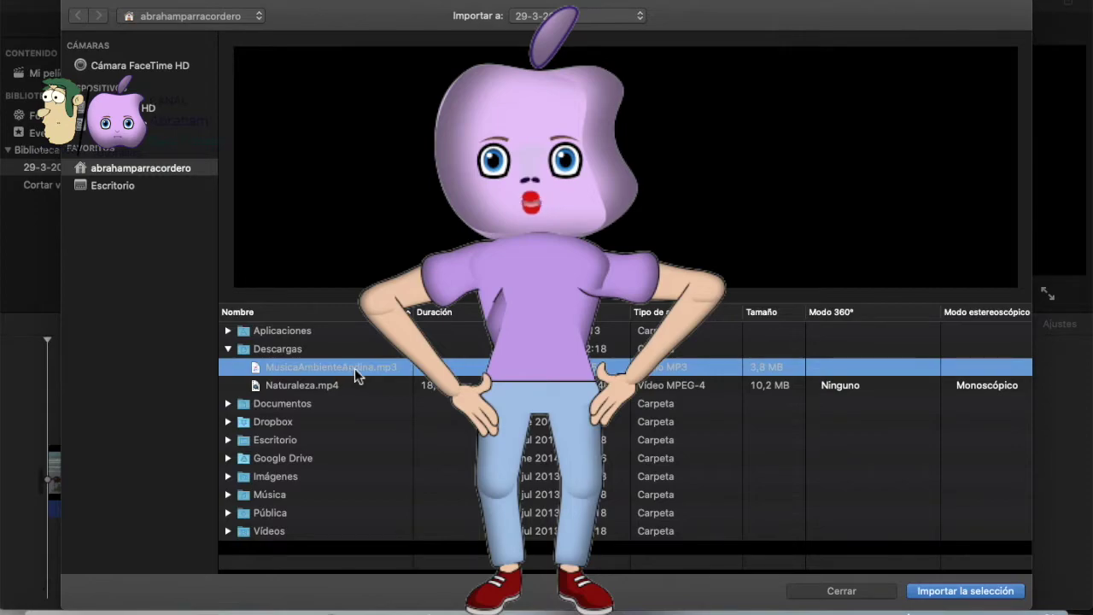
pyautogui.doubleClick(354, 368)
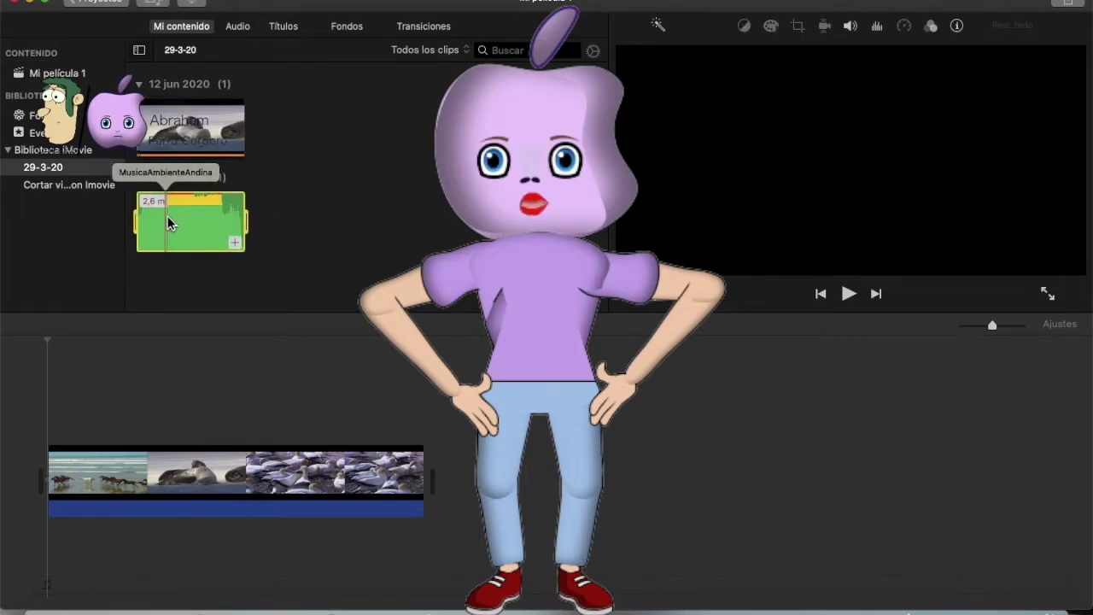
# Place the whole MusicaAmbienteAndina audio clip below the video, starting at the beginning of the movie.
pyautogui.moveTo(158, 260); pyautogui.dragTo(47, 561)
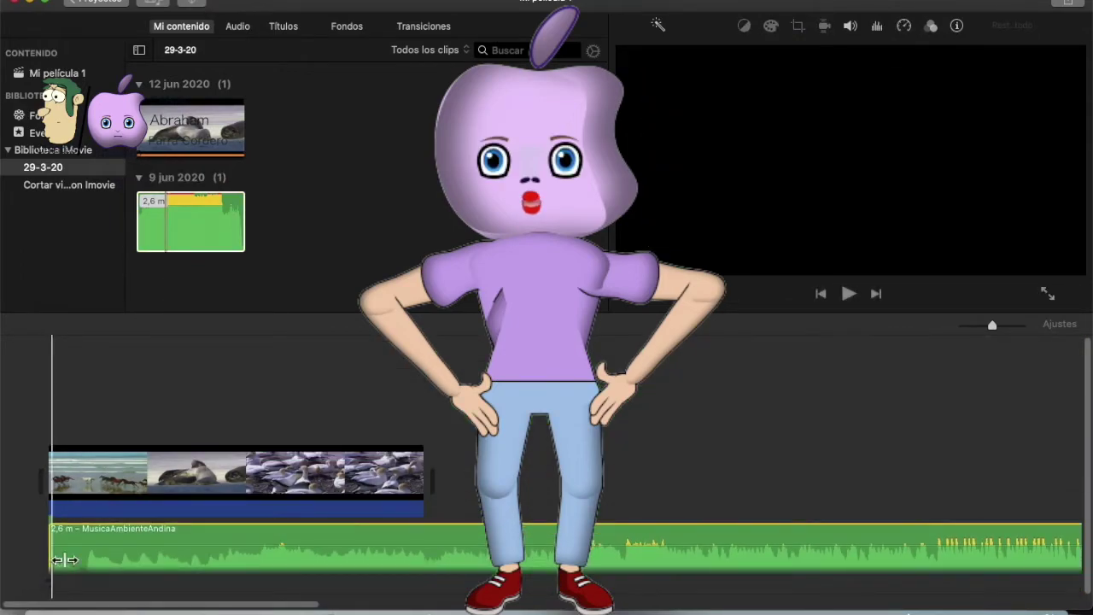
pyautogui.hscroll(10, 649, 546)
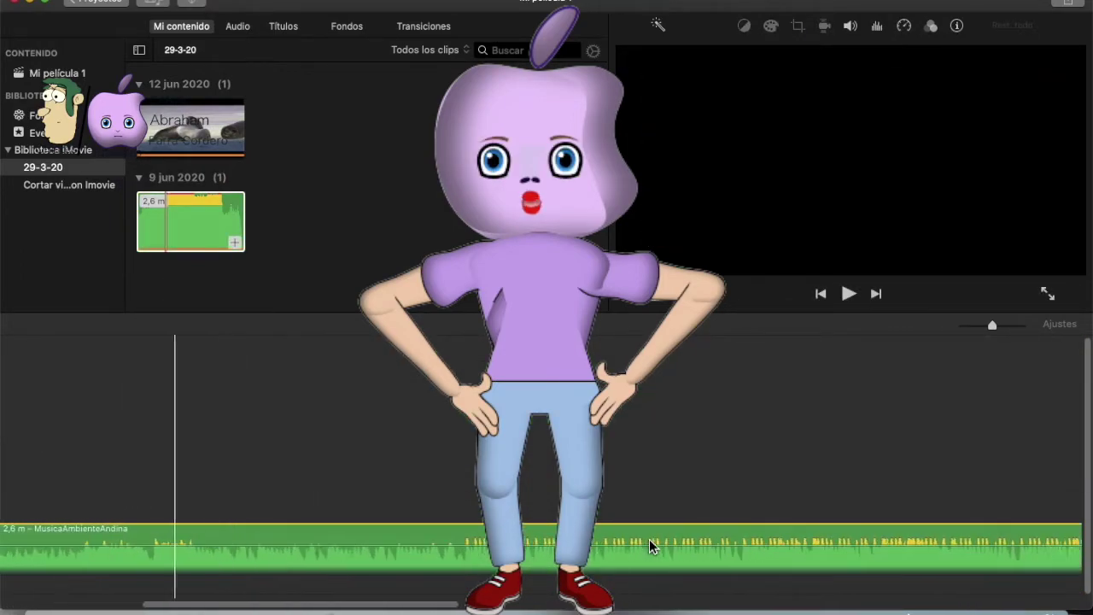
pyautogui.hscroll(10, 649, 547)
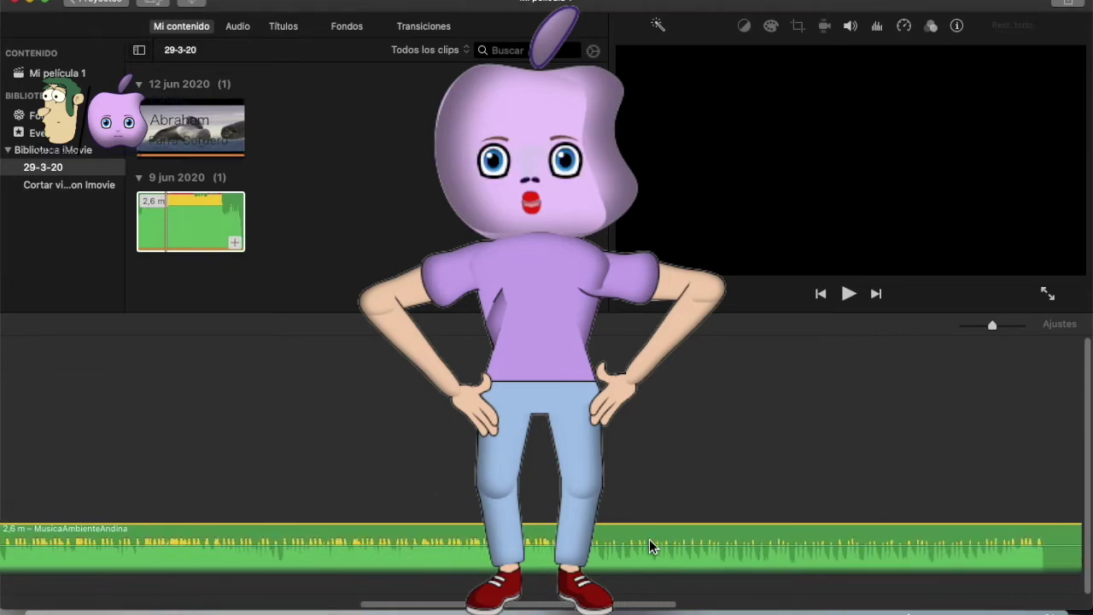
# Try to shorten the MusicaAmbienteAndina audio clip by trimming its end back towards the end of the video.
pyautogui.hscroll(10, 649, 546)
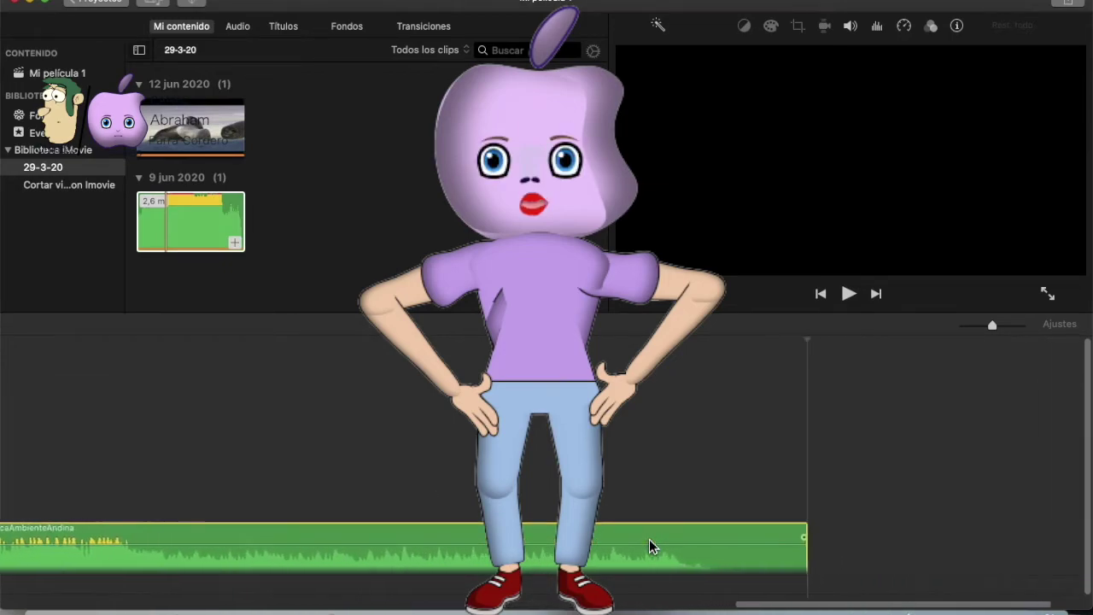
pyautogui.moveTo(713, 546); pyautogui.dragTo(134, 546)
pyautogui.hscroll(-10, 179, 495)
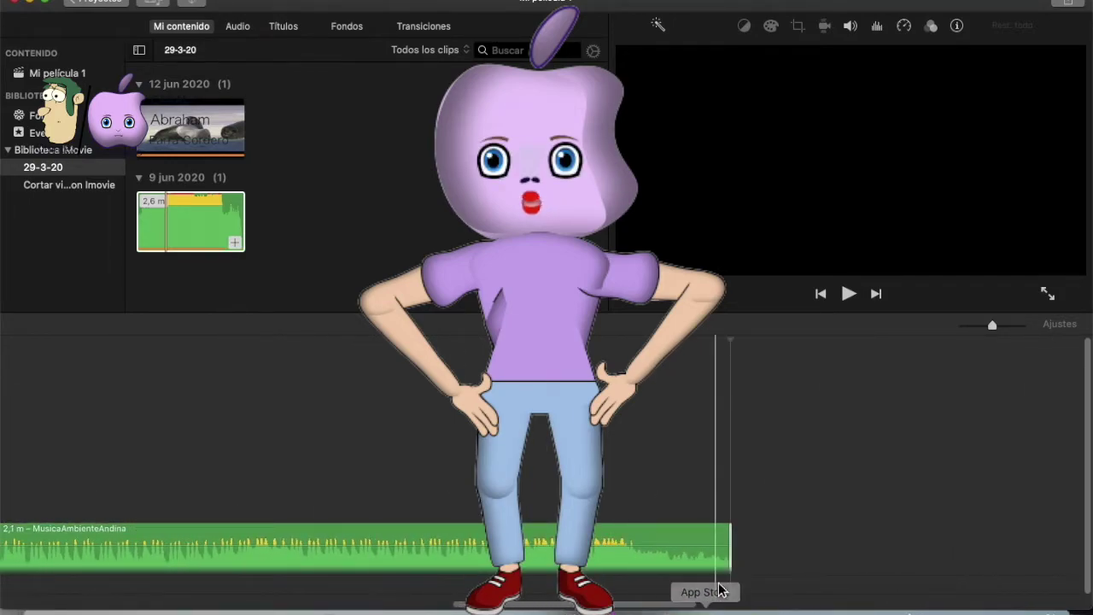
pyautogui.moveTo(730, 552); pyautogui.dragTo(381, 548)
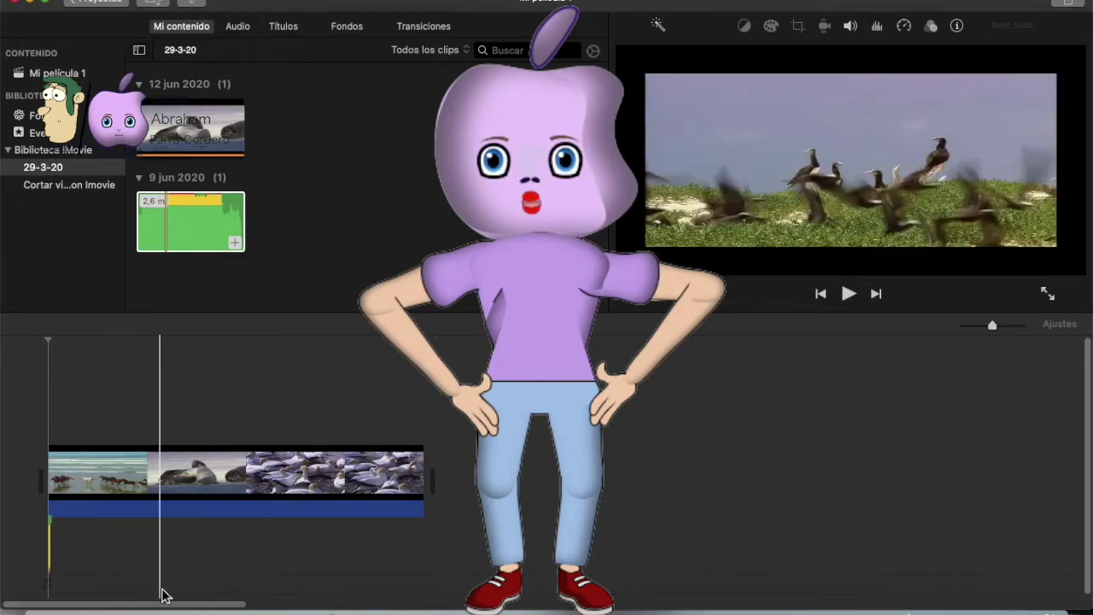
# Add the whole MusicaAmbienteAndina clip again below the start of the video and trim its end to about 18.1 s, matching the video's end.
pyautogui.click(191, 222)
pyautogui.moveTo(192, 235); pyautogui.dragTo(52, 557)
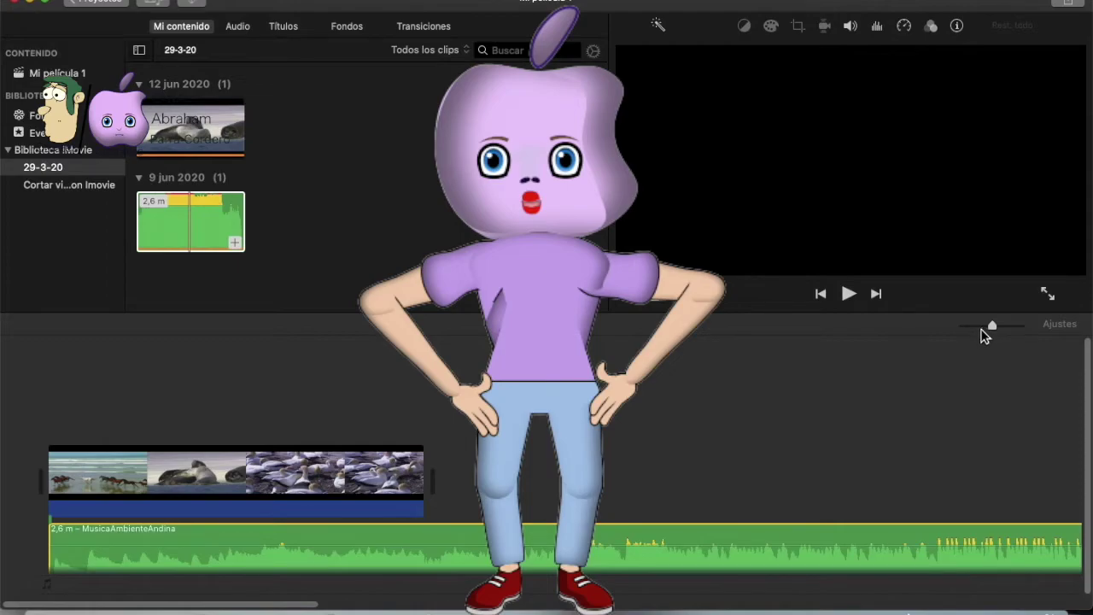
pyautogui.click(980, 330)
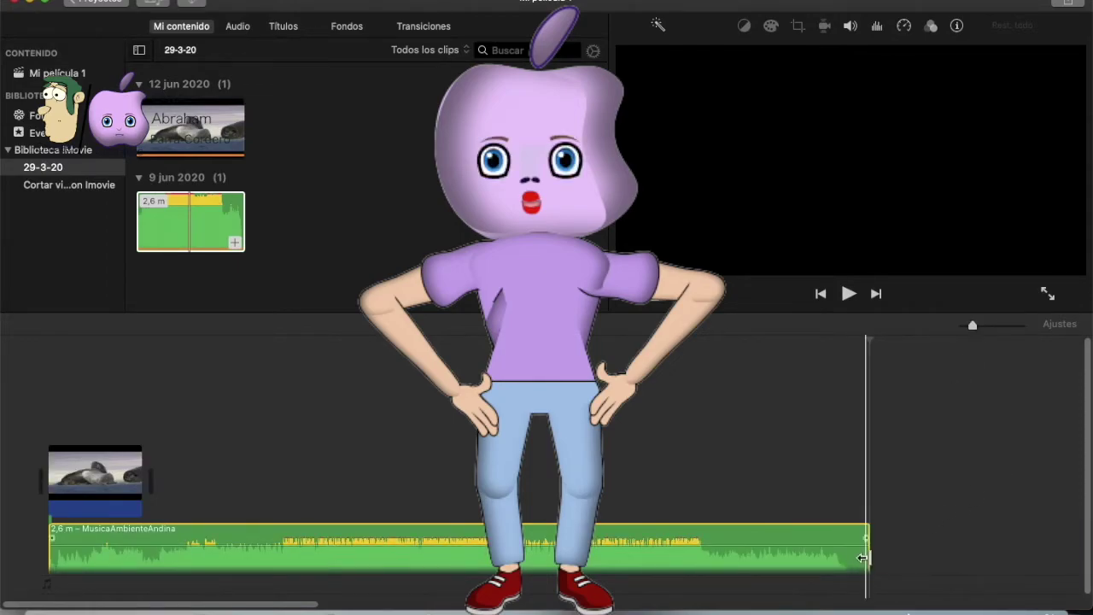
pyautogui.moveTo(867, 555); pyautogui.dragTo(141, 557)
# Play the movie from the beginning to check the trimmed MusicaAmbienteAndina music against the video.
pyautogui.click(43, 390)
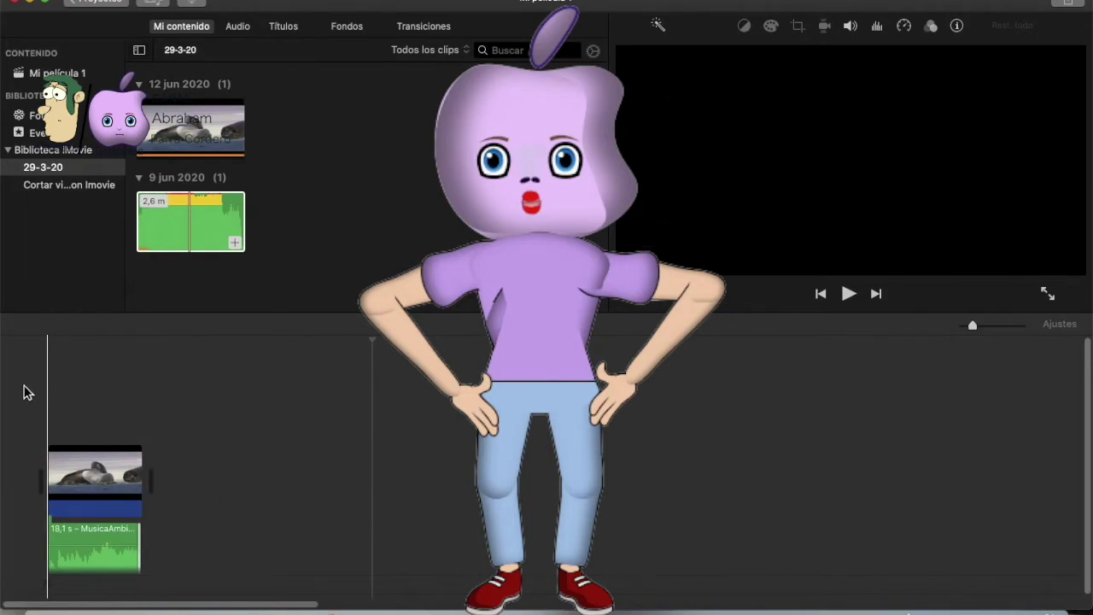
pyautogui.click(846, 297)
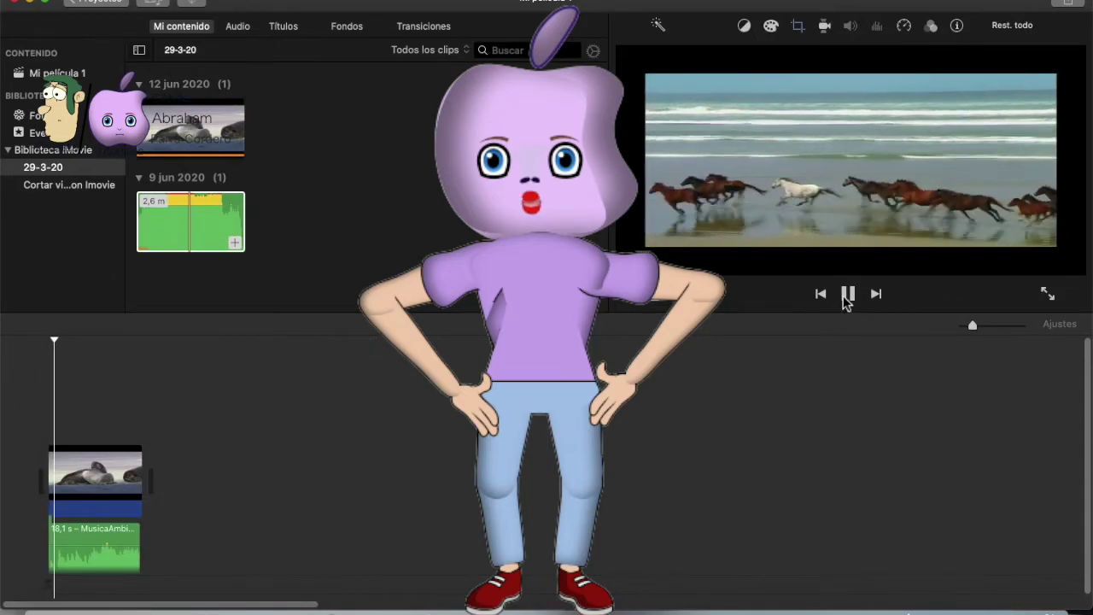